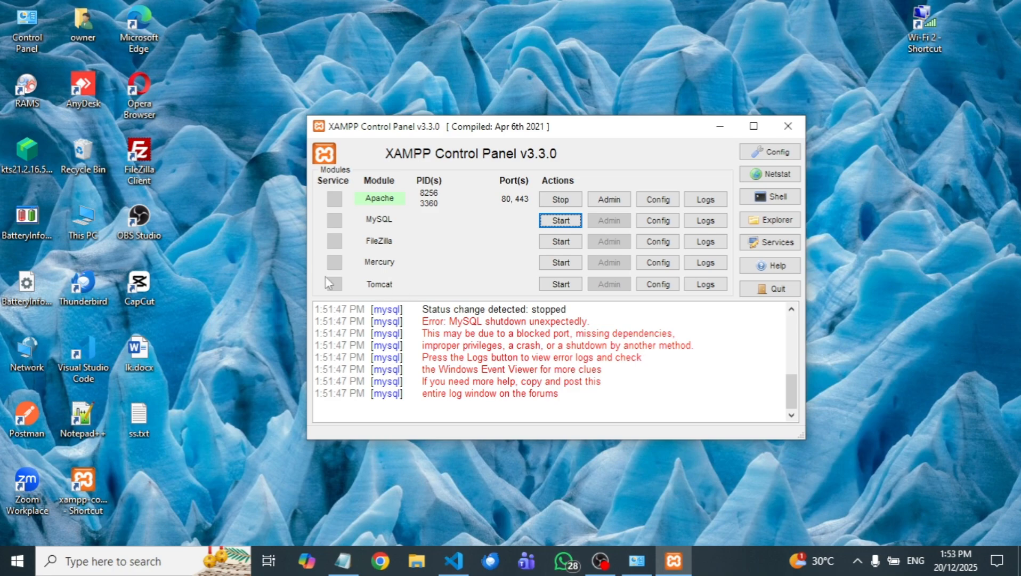
Open the mysql folder inside the xampp folder on Local Disk (C:) in File Explorer
{"action": "left_click", "coordinate": [88, 223]}
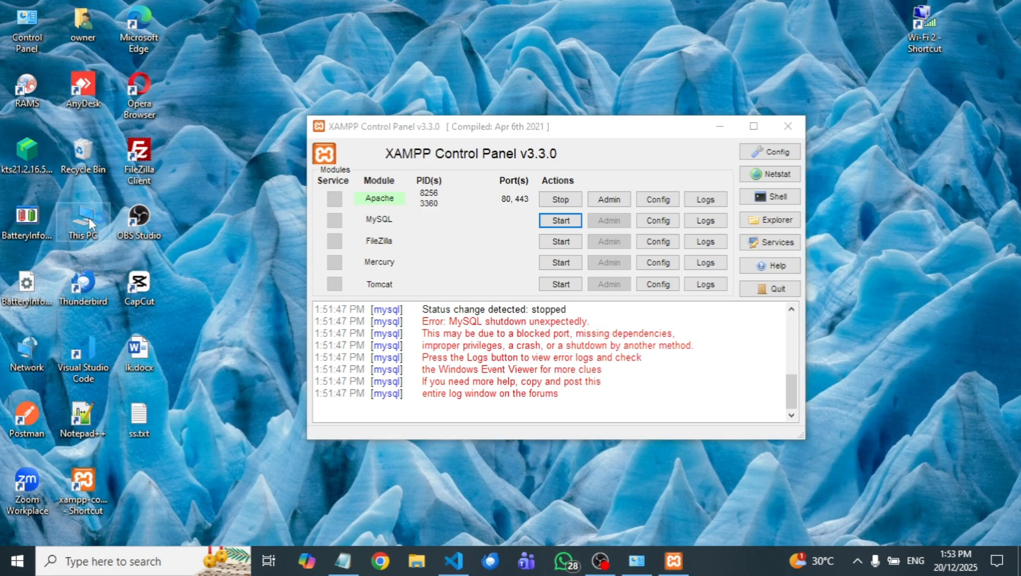
{"action": "double_click", "coordinate": [89, 220]}
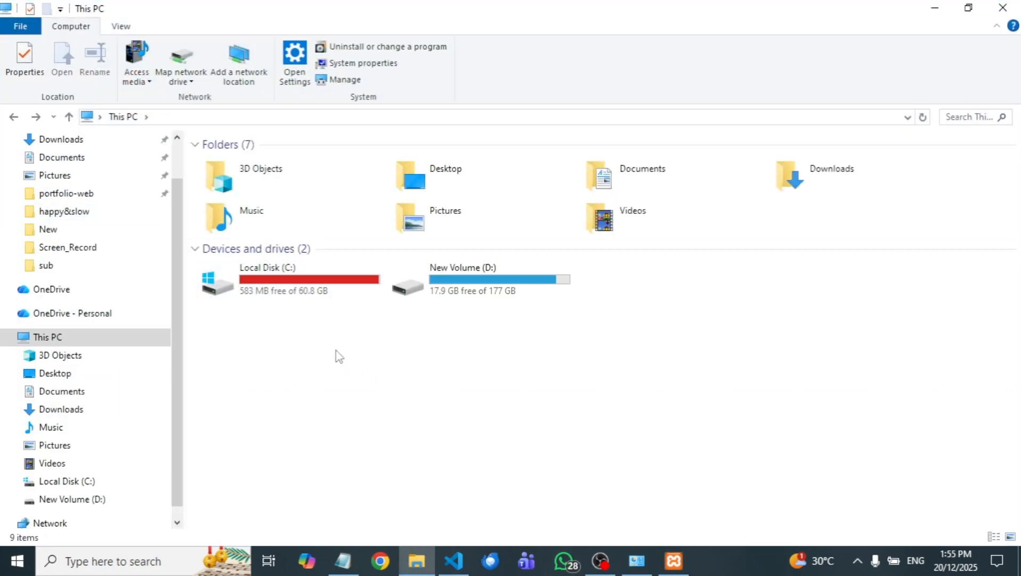
{"action": "double_click", "coordinate": [264, 285]}
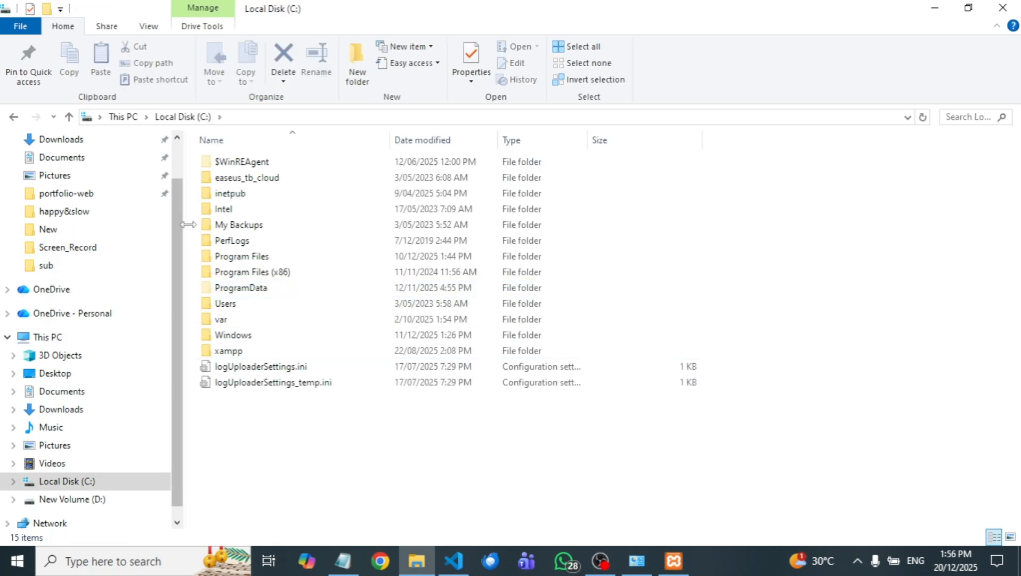
{"action": "double_click", "coordinate": [229, 351]}
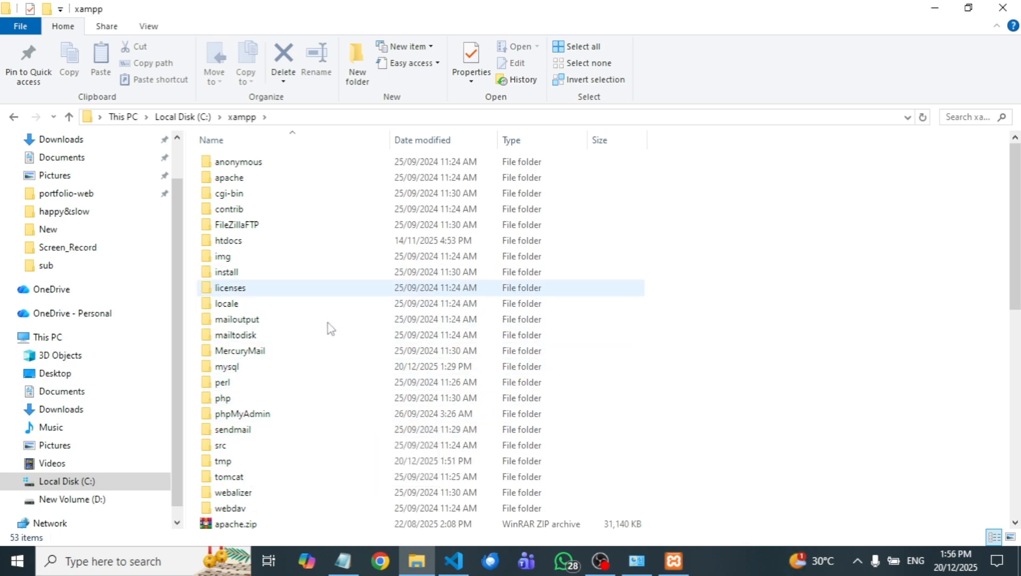
{"action": "double_click", "coordinate": [238, 368]}
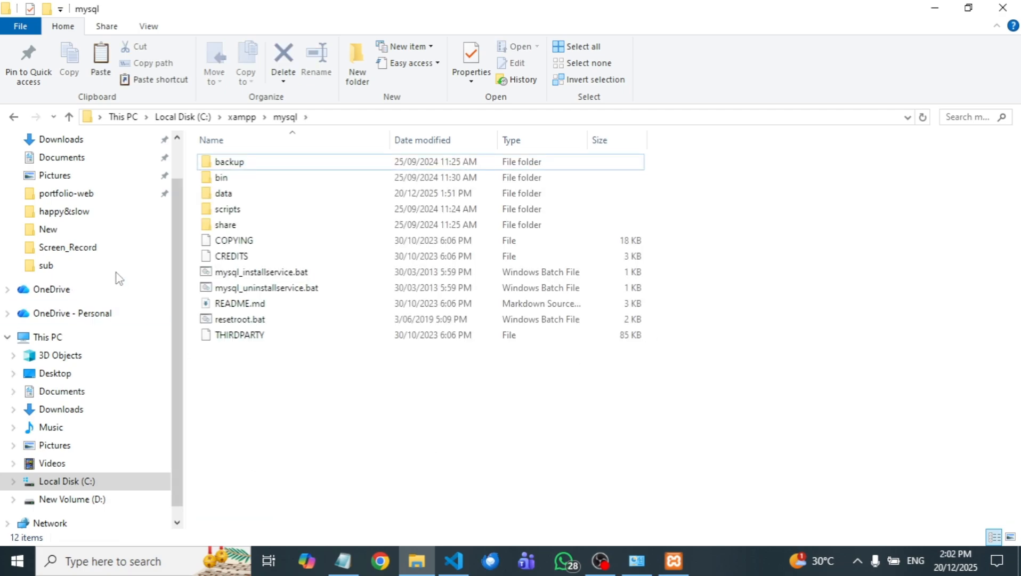
Duplicate the data folder within the mysql folder
{"action": "left_click", "coordinate": [229, 195]}
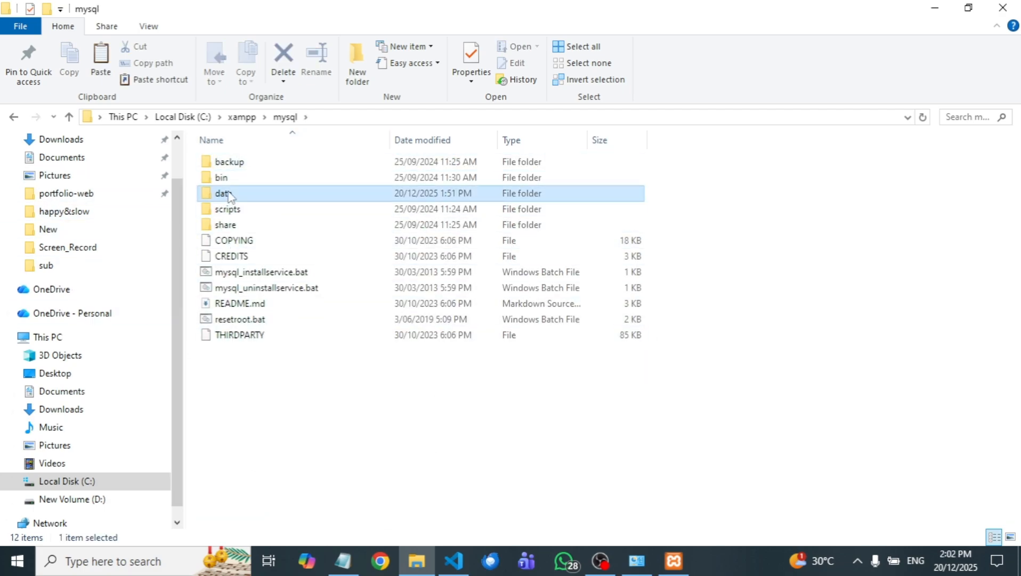
{"action": "right_click", "coordinate": [292, 197]}
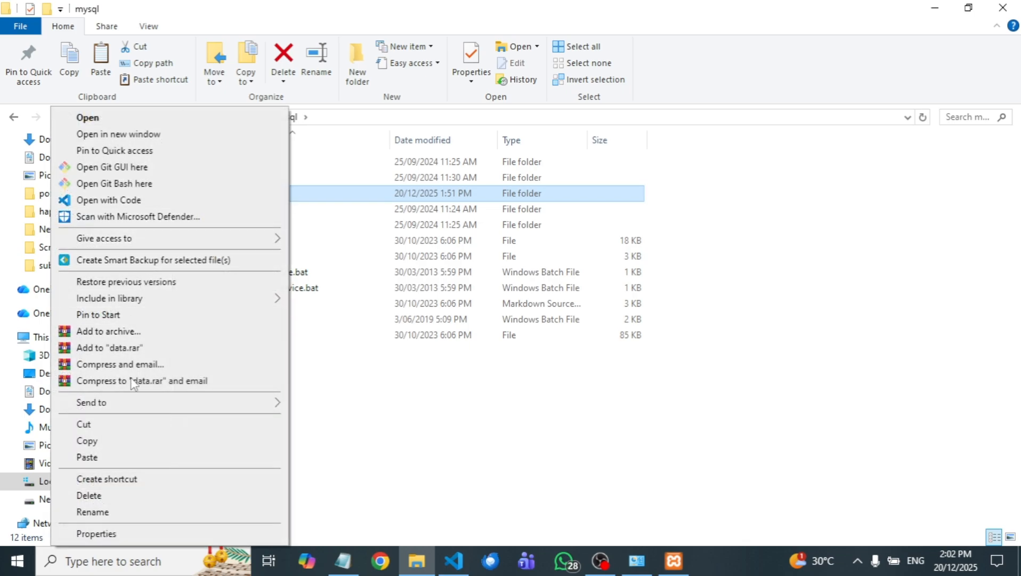
{"action": "left_click", "coordinate": [86, 441]}
{"action": "left_click", "coordinate": [719, 213]}
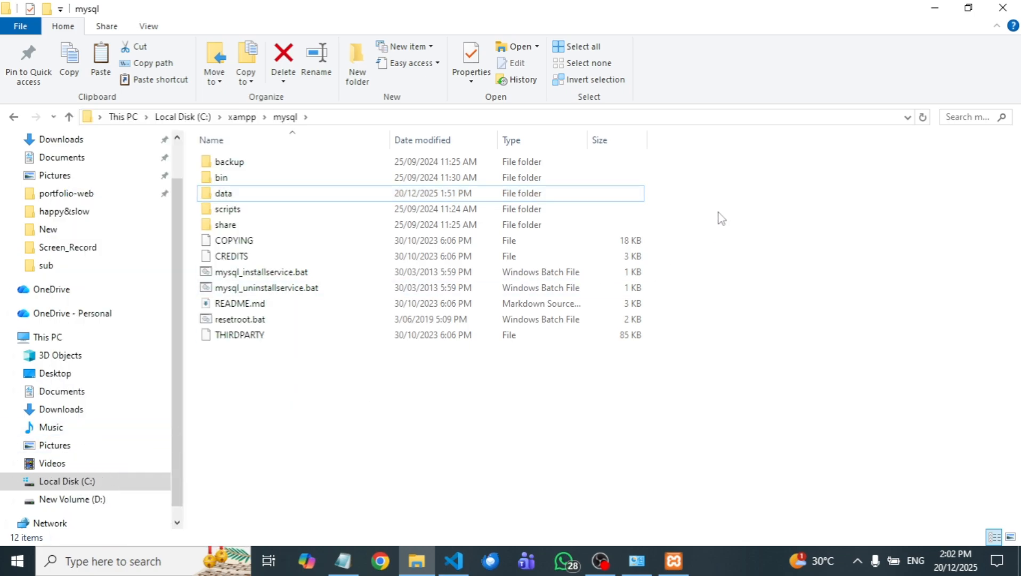
{"action": "right_click", "coordinate": [719, 213]}
{"action": "left_click", "coordinate": [570, 316]}
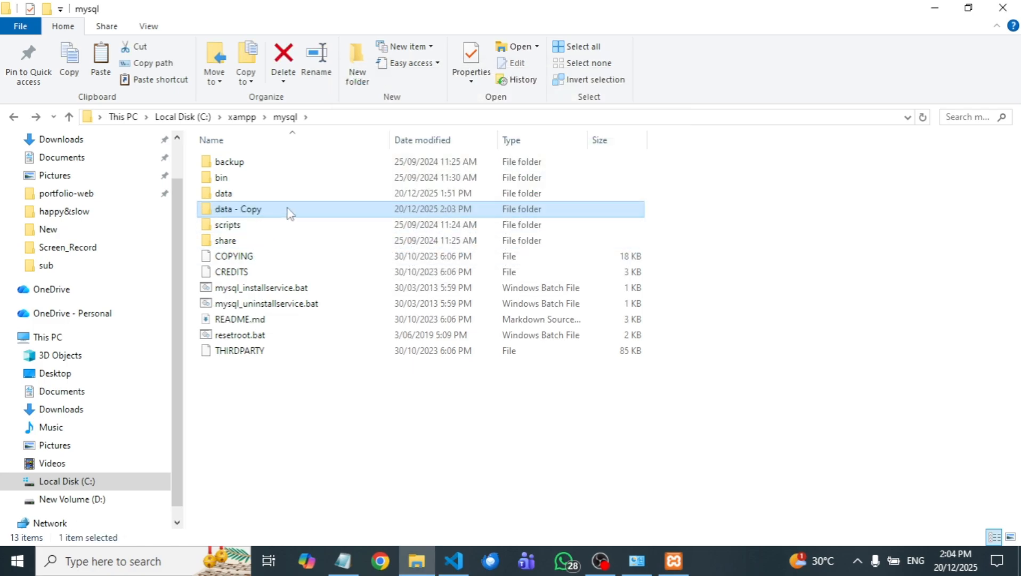
Rename the duplicated data folder to data_old
{"action": "right_click", "coordinate": [284, 211]}
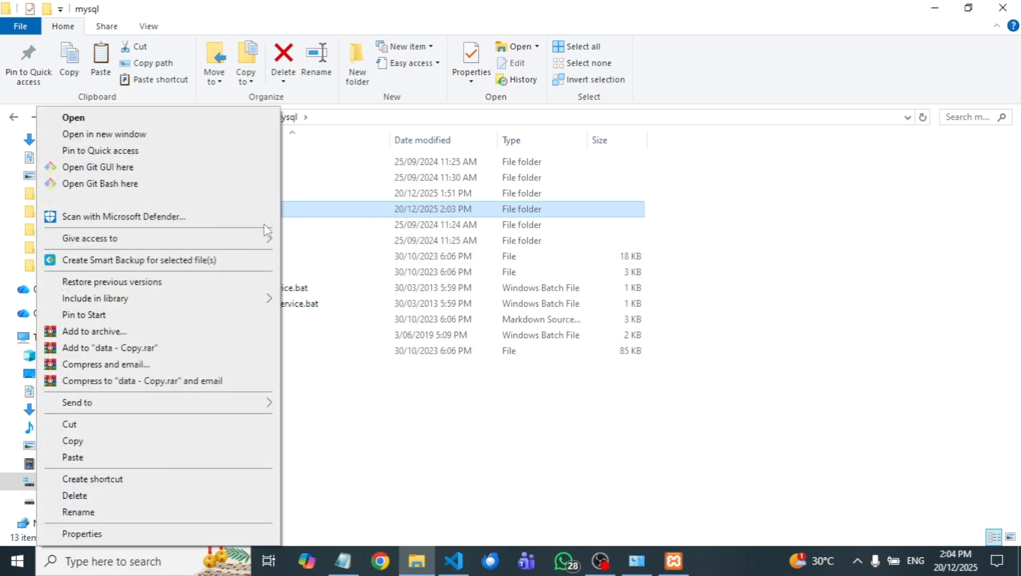
{"action": "left_click", "coordinate": [78, 512]}
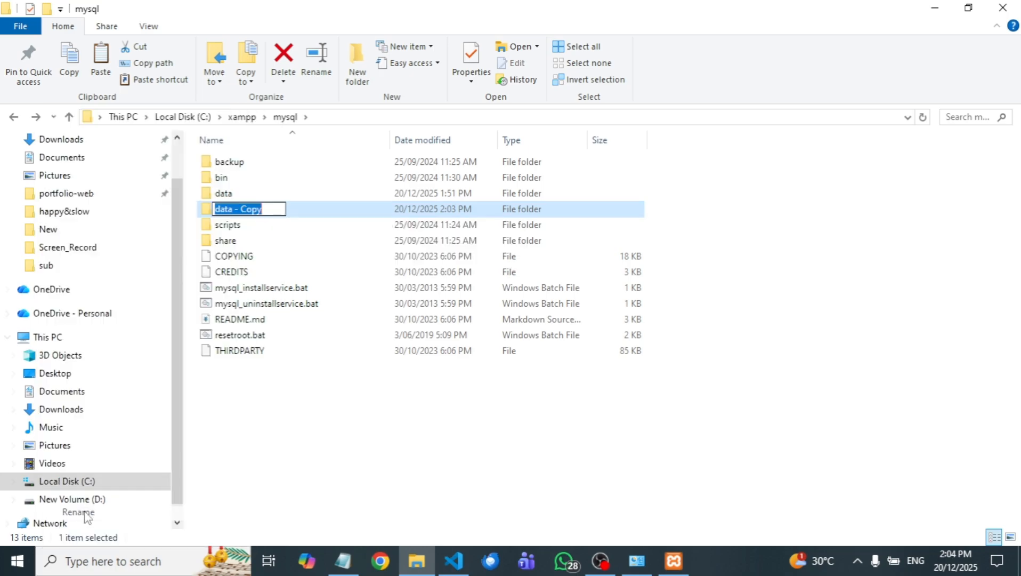
{"action": "left_click", "coordinate": [267, 210]}
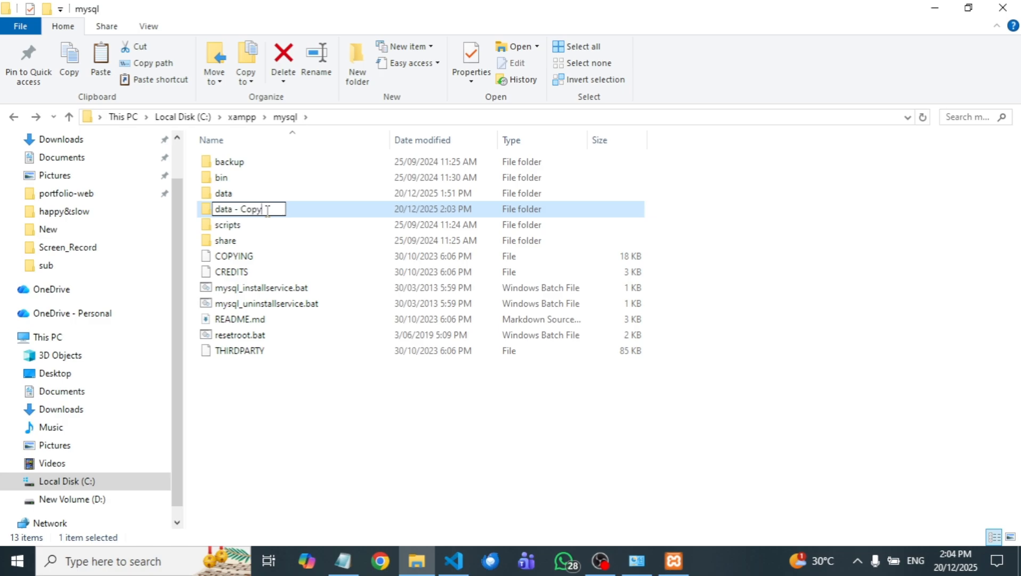
{"action": "key", "text": "BackSpace"}
{"action": "key", "text": "BackSpace"}
{"action": "key", "text": "BackSpace"}
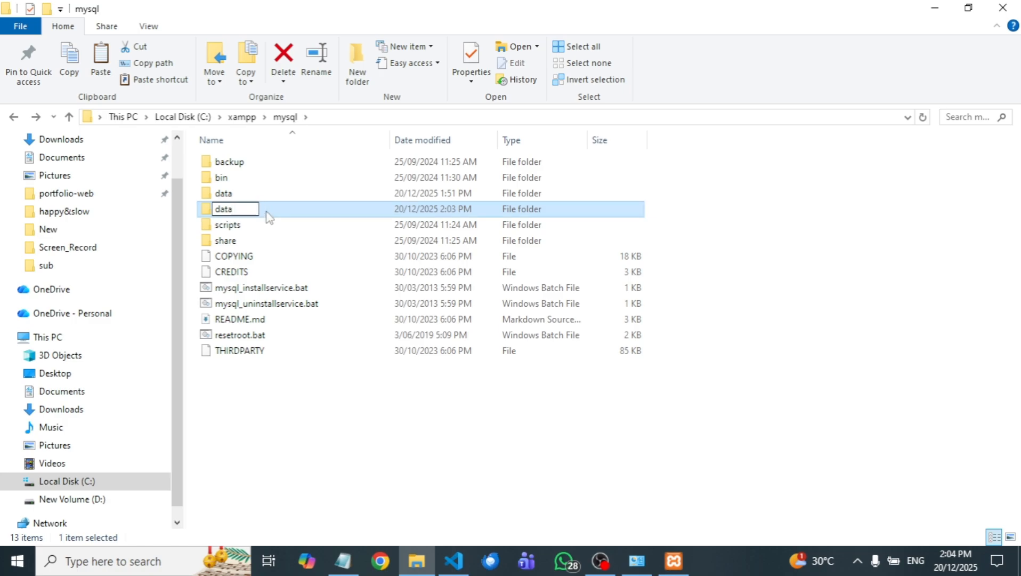
{"action": "type", "text": "_old"}
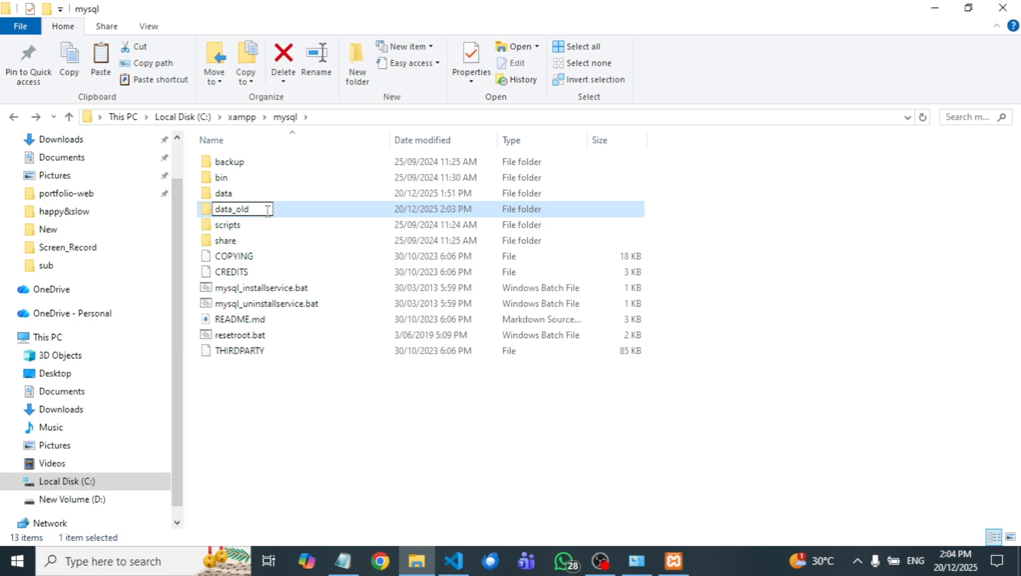
{"action": "key", "text": "Return"}
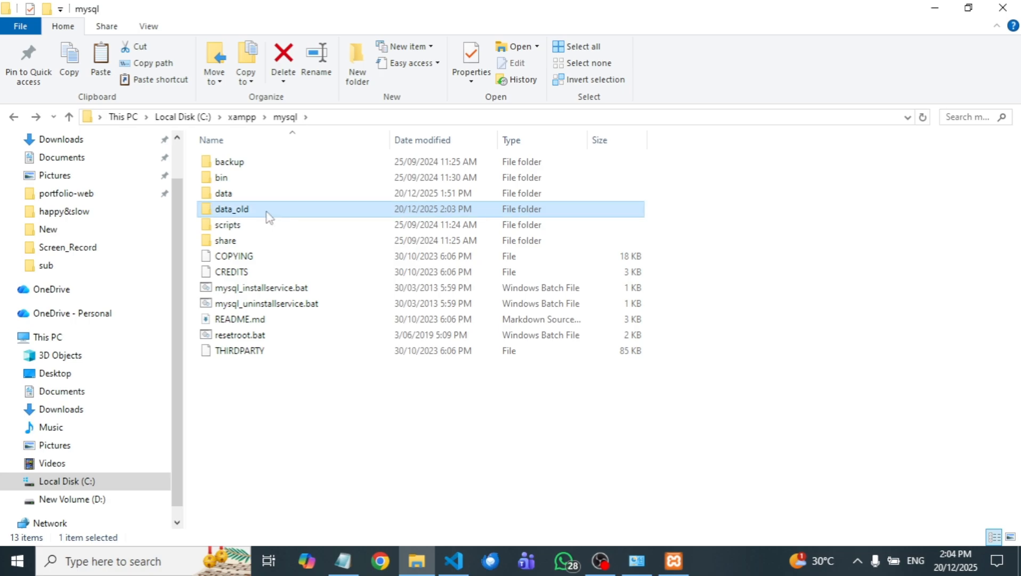
Open the original data folder inside the mysql folder
{"action": "double_click", "coordinate": [222, 197]}
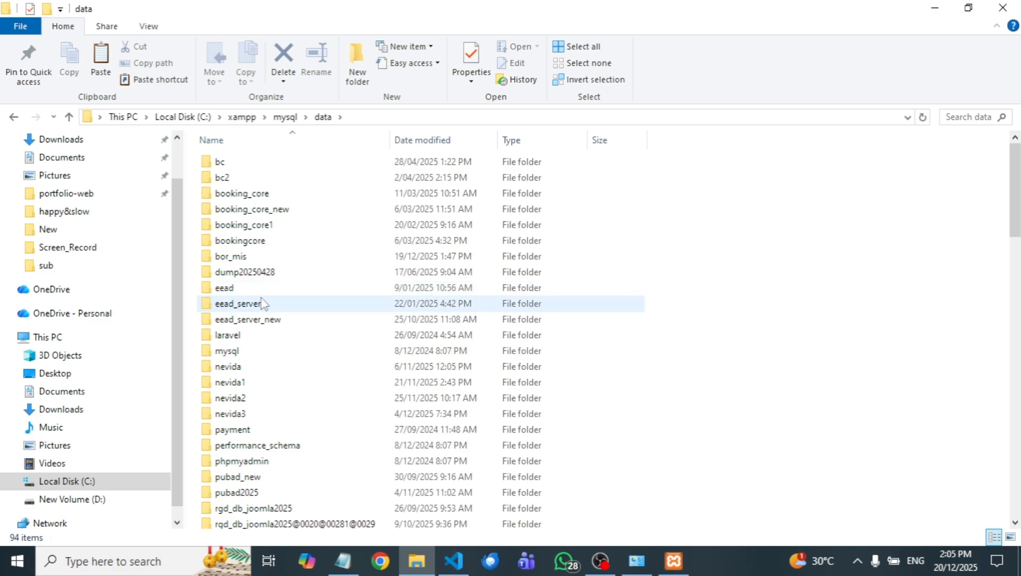
{"action": "scroll", "coordinate": [263, 303], "scroll_direction": "down", "scroll_amount": 8}
{"action": "scroll", "coordinate": [263, 302], "scroll_direction": "up", "scroll_amount": 5}
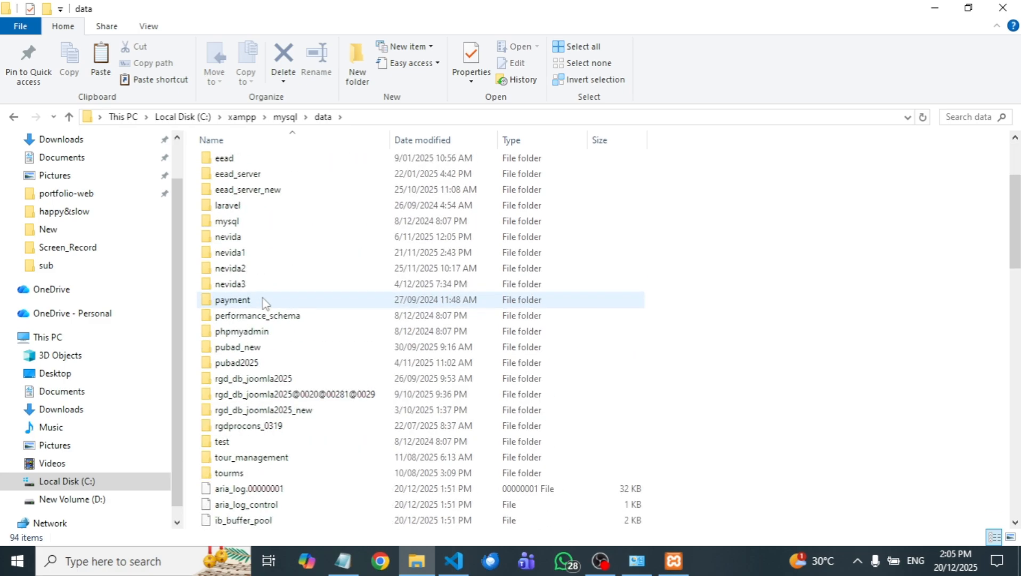
{"action": "scroll", "coordinate": [265, 303], "scroll_direction": "up", "scroll_amount": 3}
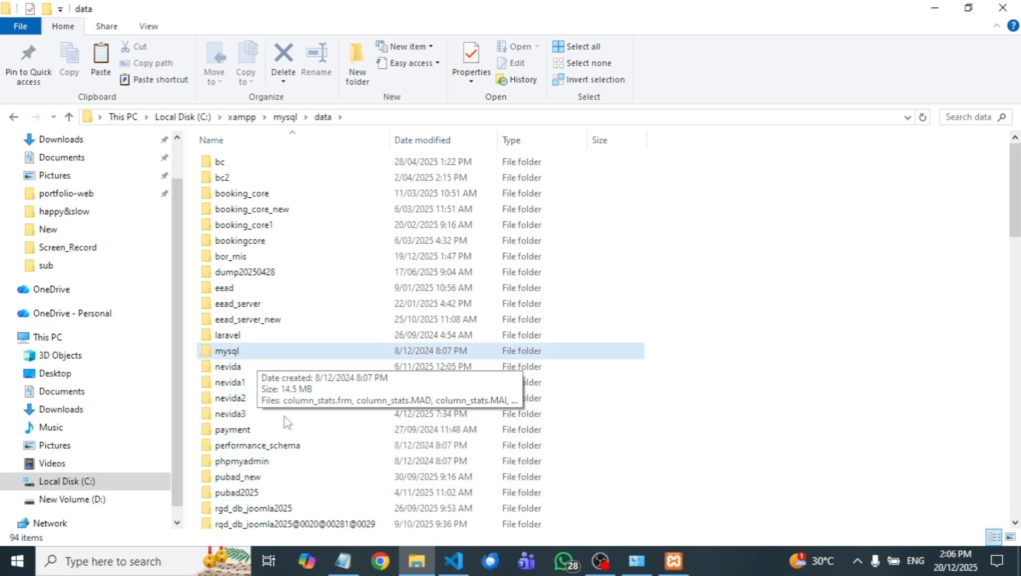
Permanently delete the mysql, performance_schema, phpmyadmin and test folders from the data folder
{"action": "left_click", "coordinate": [270, 357]}
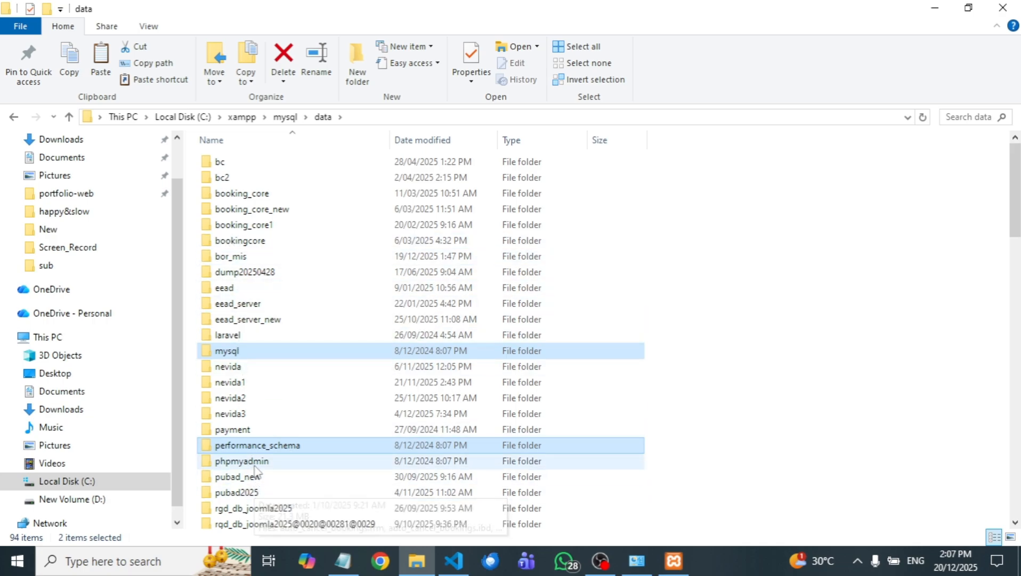
{"action": "left_click", "coordinate": [256, 464], "text": "ctrl"}
{"action": "key", "text": "ctrl+c"}
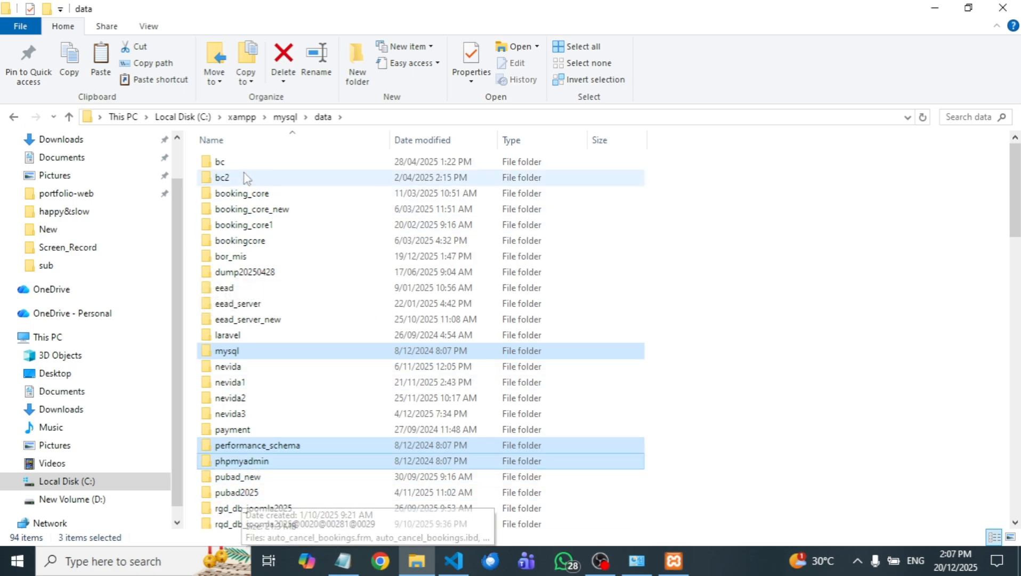
{"action": "scroll", "coordinate": [257, 259], "scroll_direction": "down", "scroll_amount": 4}
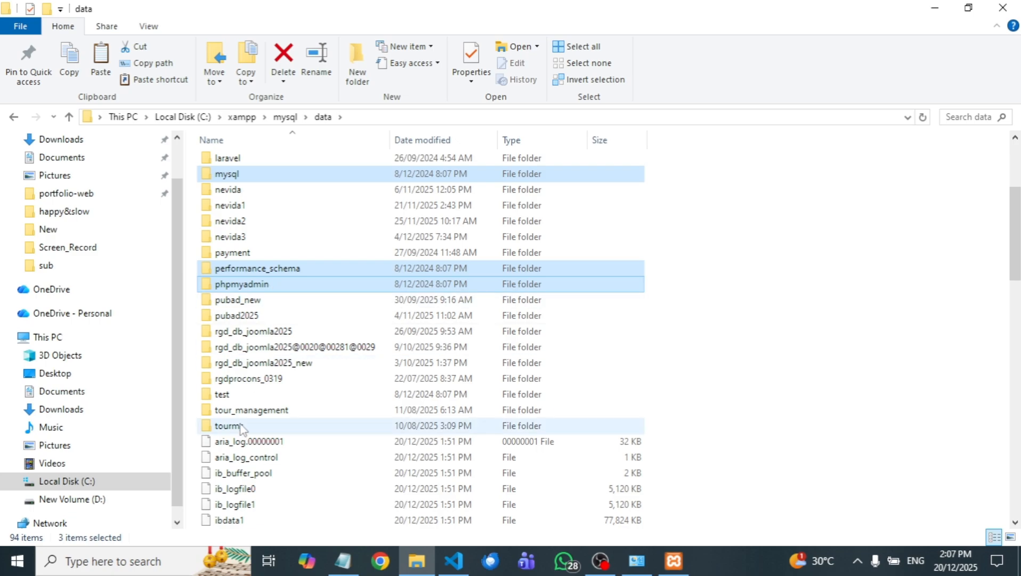
{"action": "left_click", "coordinate": [226, 397], "text": "ctrl"}
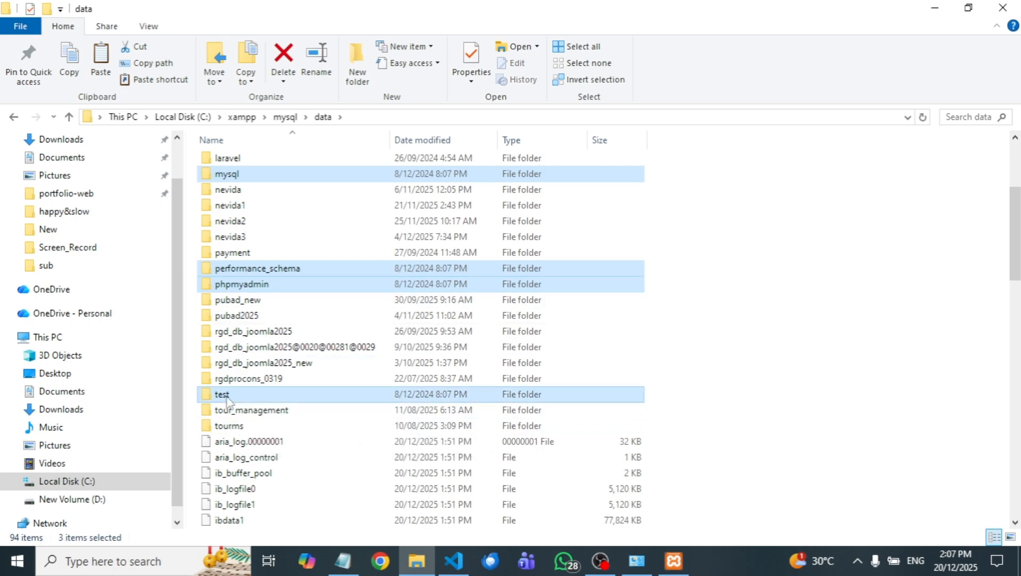
{"action": "scroll", "coordinate": [349, 411], "scroll_direction": "up", "scroll_amount": 4}
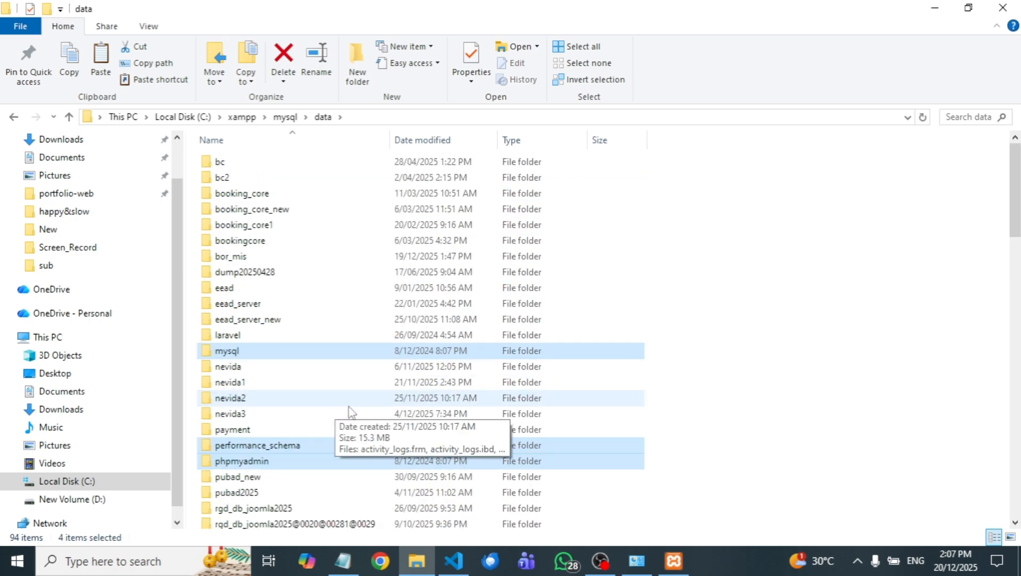
{"action": "scroll", "coordinate": [452, 392], "scroll_direction": "down", "scroll_amount": 2}
{"action": "scroll", "coordinate": [576, 380], "scroll_direction": "down", "scroll_amount": 1}
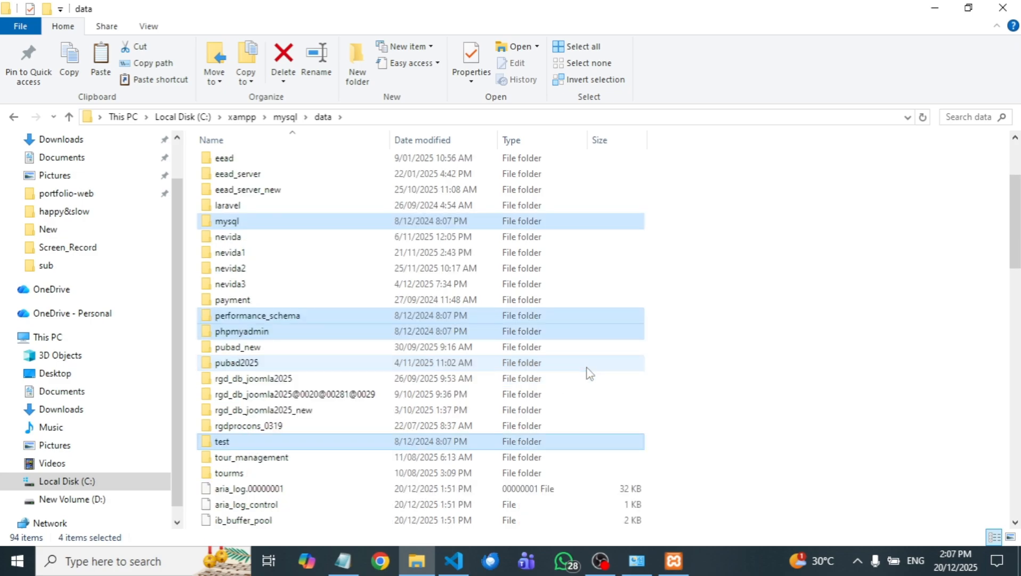
{"action": "key", "text": "shift+Delete"}
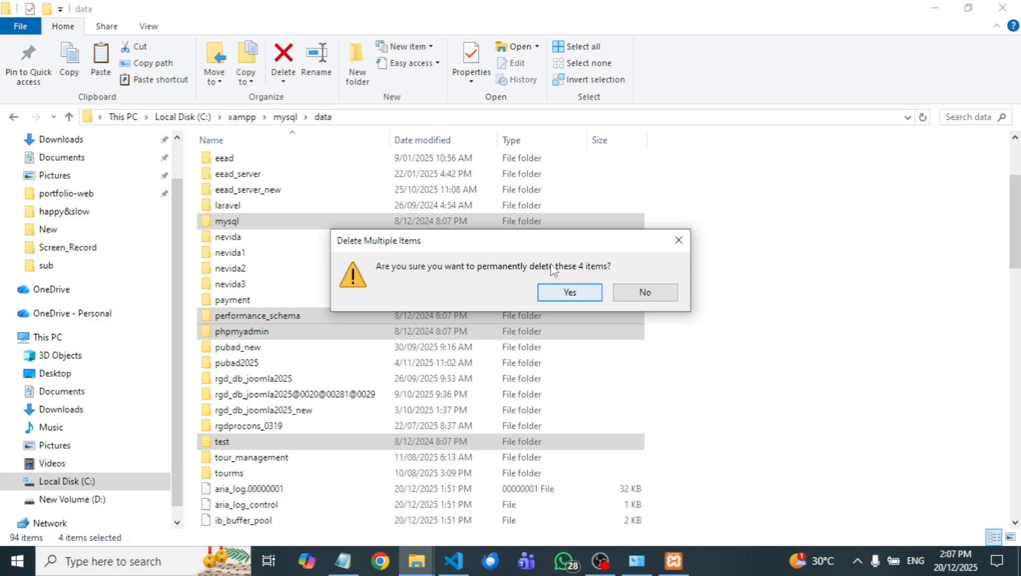
{"action": "left_click", "coordinate": [570, 293]}
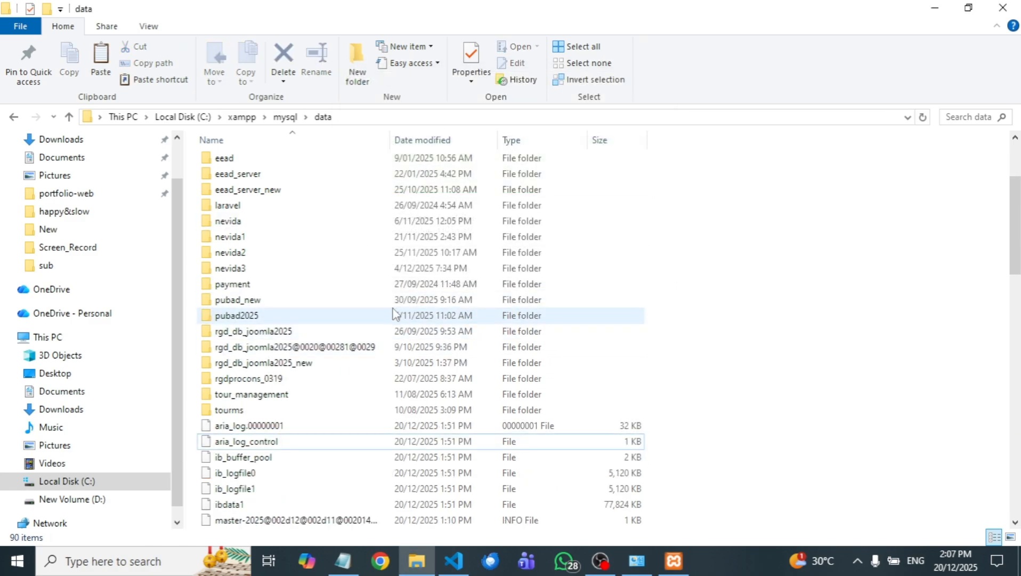
Permanently delete all loose files in the data folder except ibdata1, keeping the remaining database folders
{"action": "scroll", "coordinate": [374, 285], "scroll_direction": "down", "scroll_amount": 4}
{"action": "scroll", "coordinate": [213, 290], "scroll_direction": "up", "scroll_amount": 1}
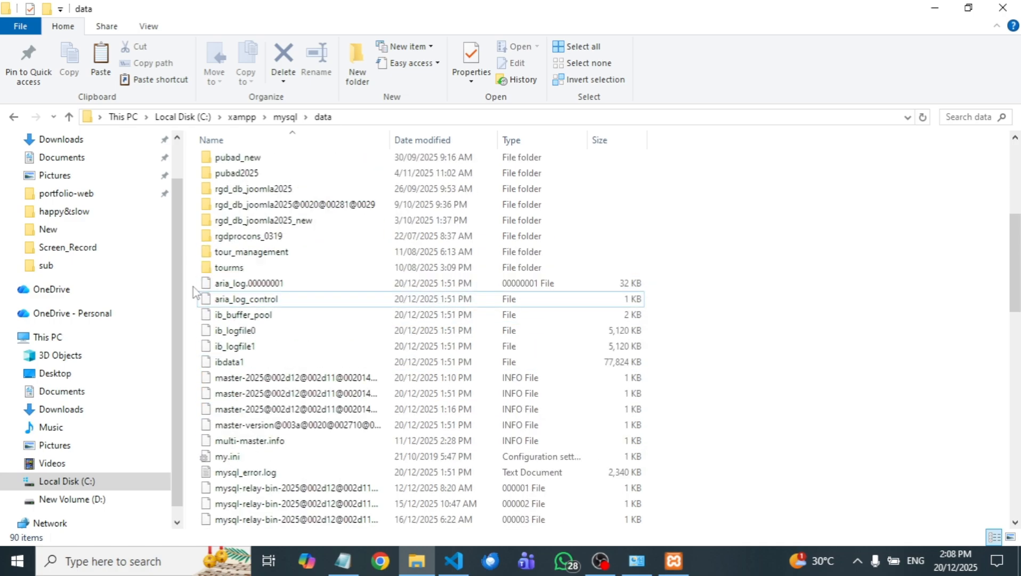
{"action": "left_click_drag", "start_coordinate": [194, 288], "coordinate": [317, 525]}
{"action": "scroll", "coordinate": [323, 494], "scroll_direction": "up", "scroll_amount": 8}
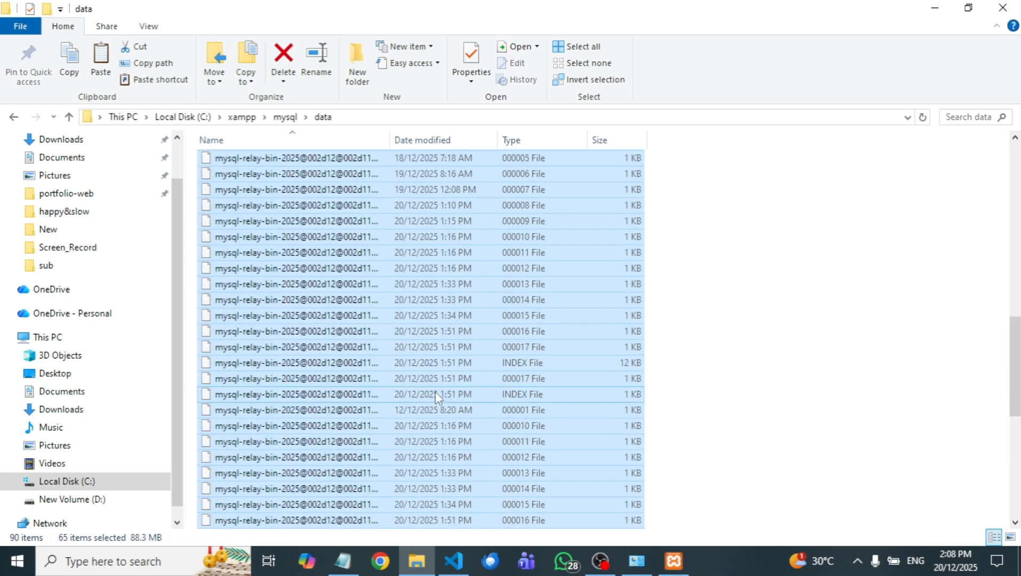
{"action": "scroll", "coordinate": [432, 390], "scroll_direction": "up", "scroll_amount": 7}
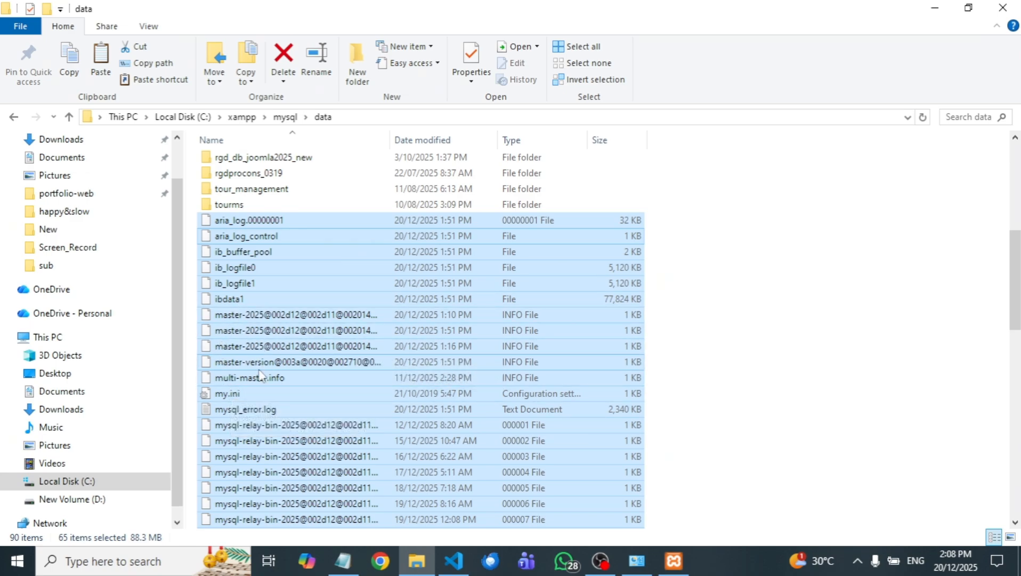
{"action": "left_click", "coordinate": [238, 300], "text": "ctrl"}
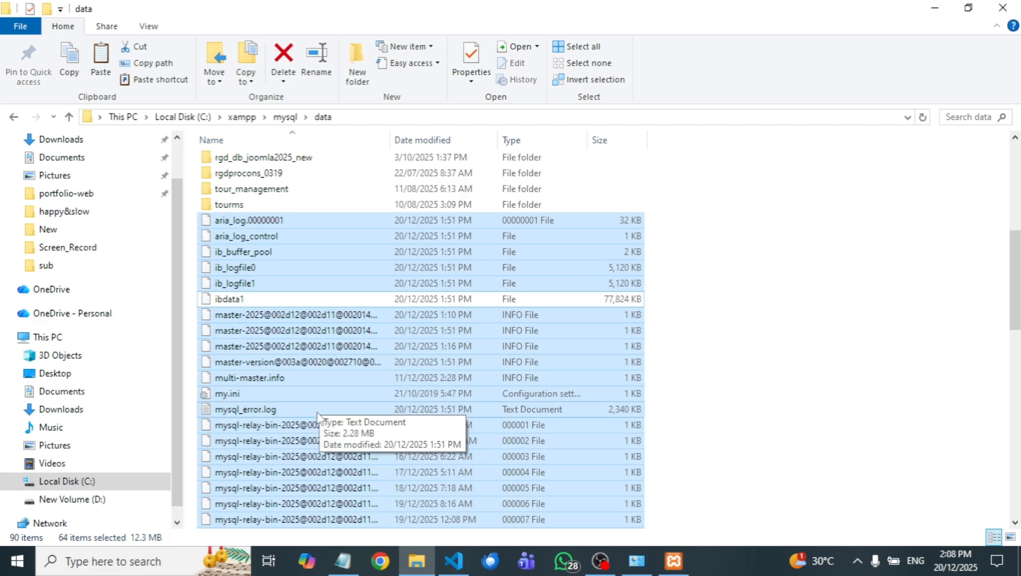
{"action": "scroll", "coordinate": [318, 413], "scroll_direction": "up", "scroll_amount": 1}
{"action": "scroll", "coordinate": [330, 421], "scroll_direction": "down", "scroll_amount": 1}
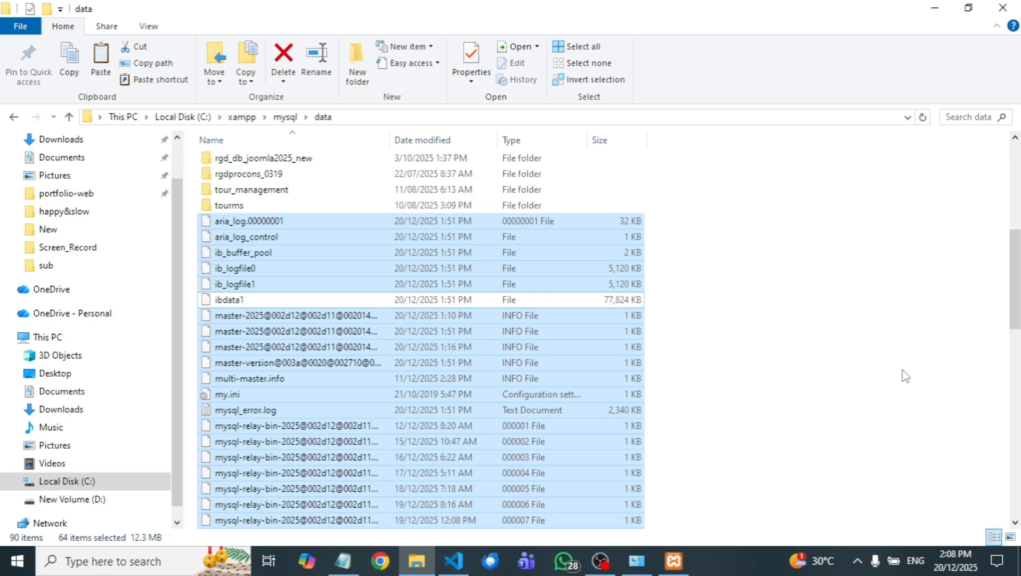
{"action": "key", "text": "shift+Delete"}
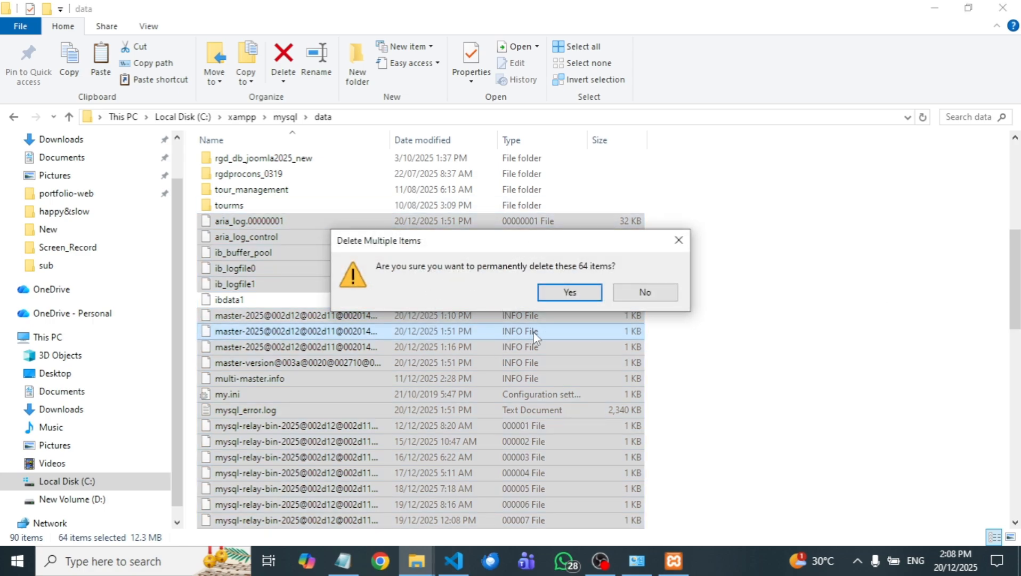
{"action": "left_click", "coordinate": [570, 293]}
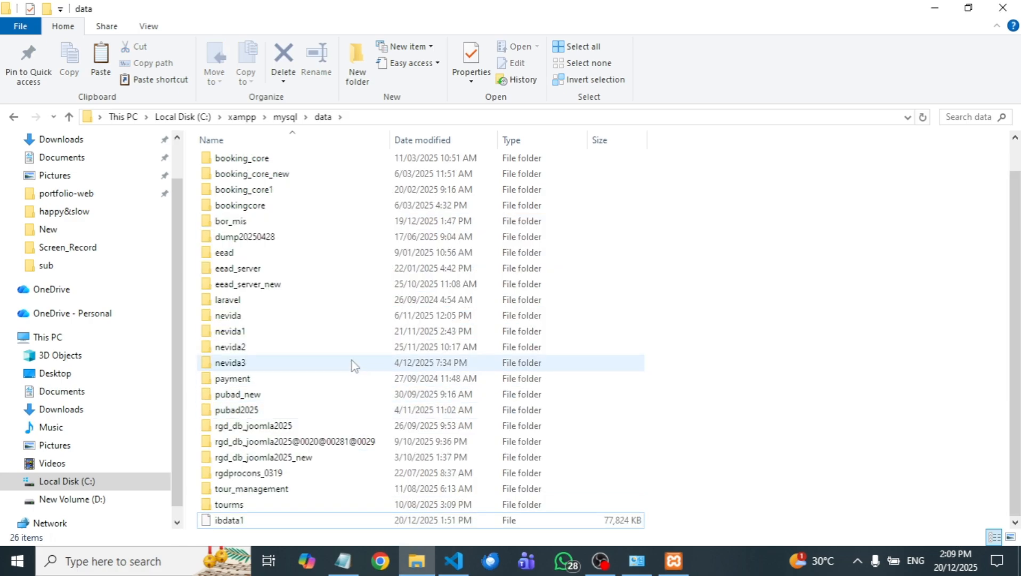
Copy every folder and file except ibdata1 from the backup folder inside the mysql folder
{"action": "mouse_move", "coordinate": [352, 366]}
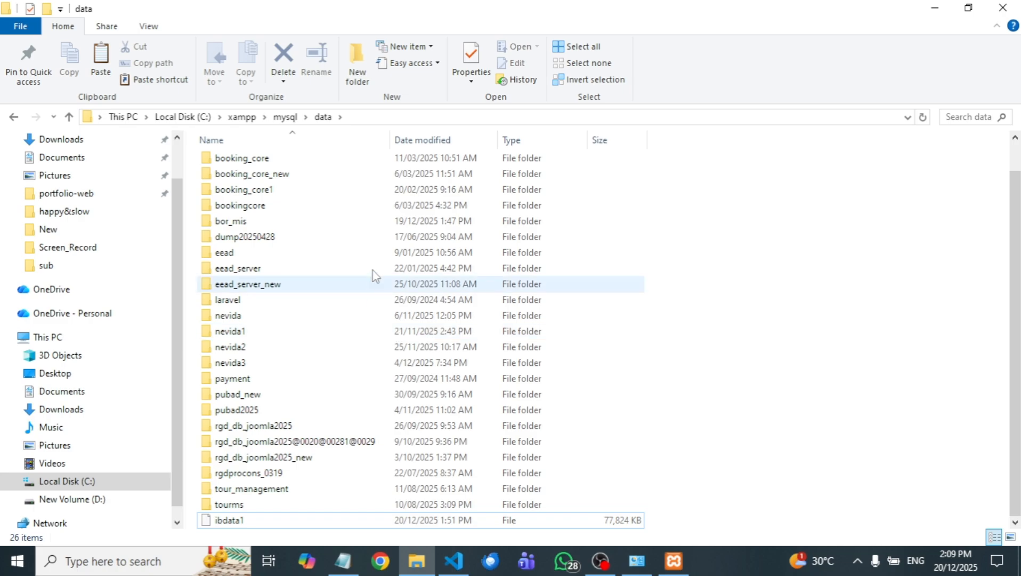
{"action": "left_click", "coordinate": [280, 119]}
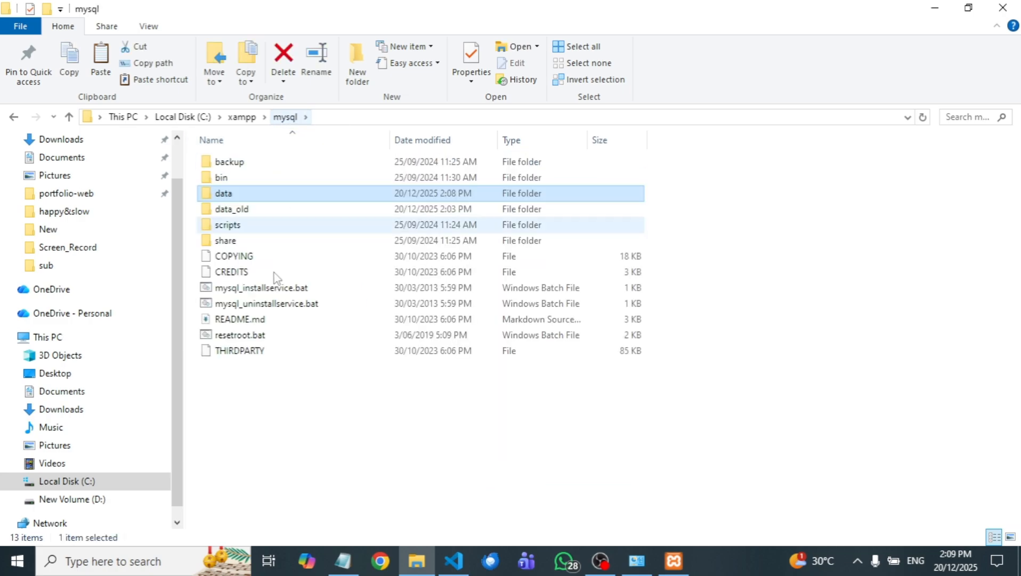
{"action": "double_click", "coordinate": [235, 163]}
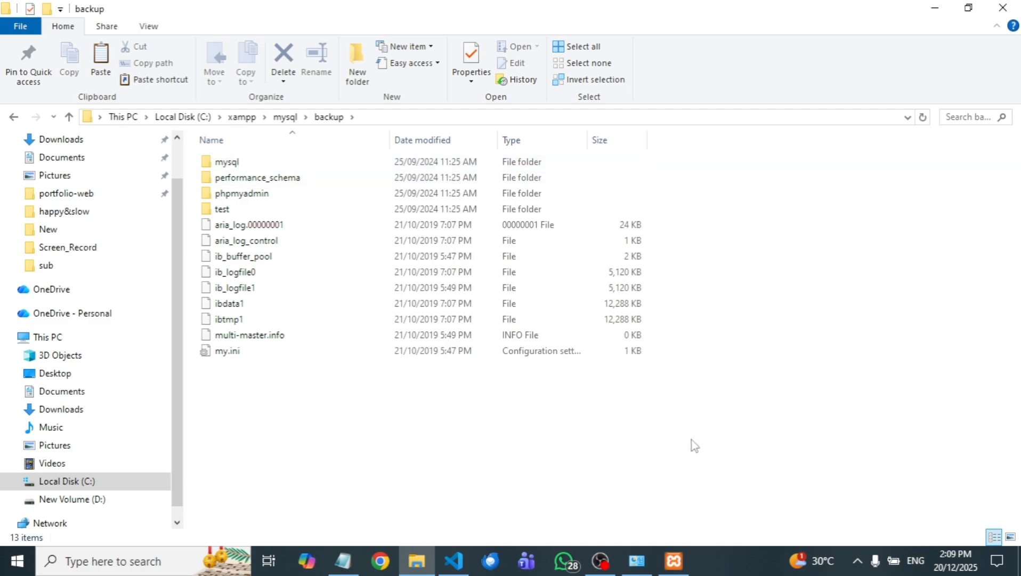
{"action": "left_click_drag", "start_coordinate": [686, 382], "coordinate": [242, 145]}
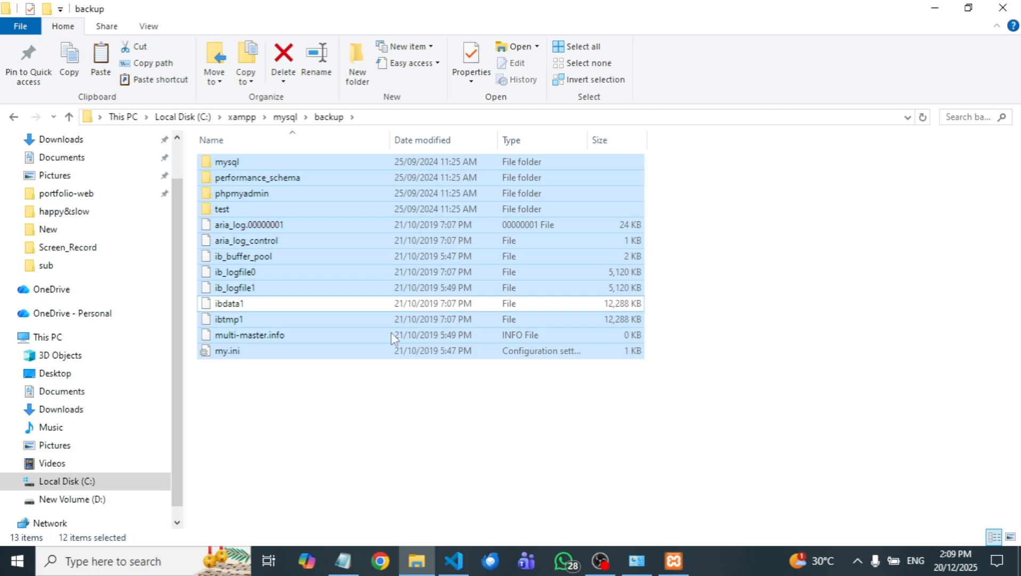
{"action": "right_click", "coordinate": [403, 230]}
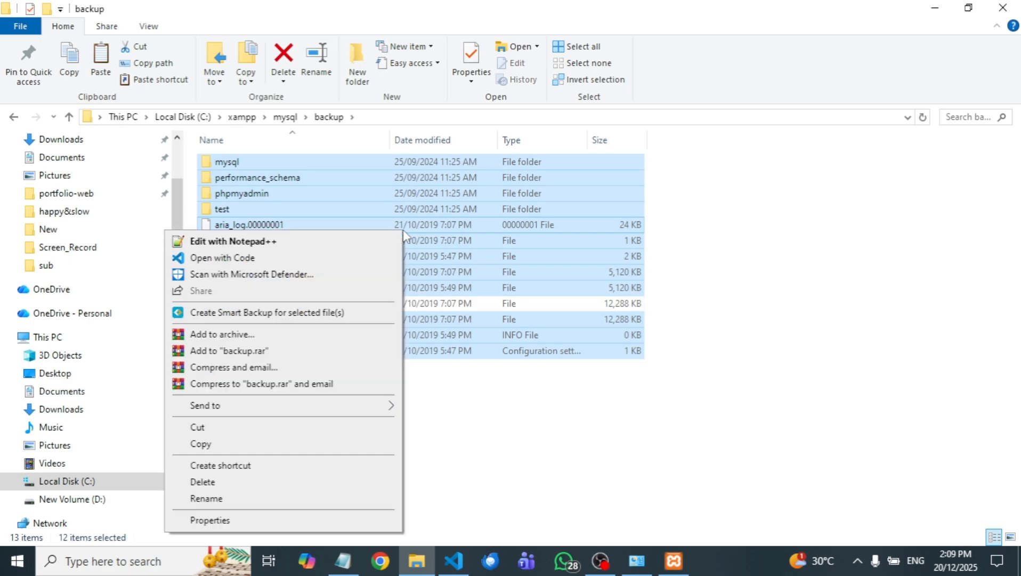
{"action": "left_click", "coordinate": [235, 445]}
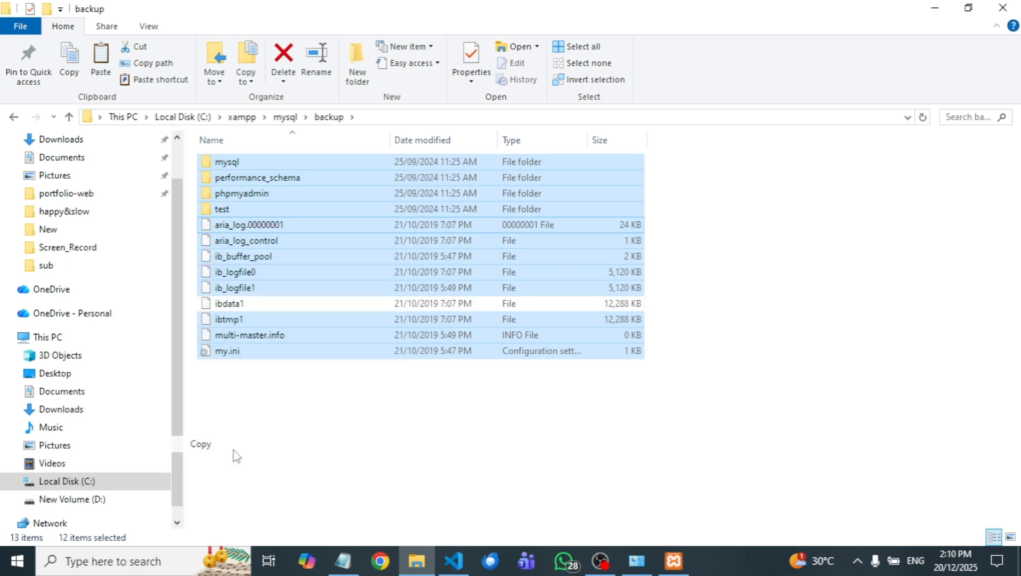
Paste the copied backup folders and files into the data folder inside the mysql folder
{"action": "left_click", "coordinate": [284, 118]}
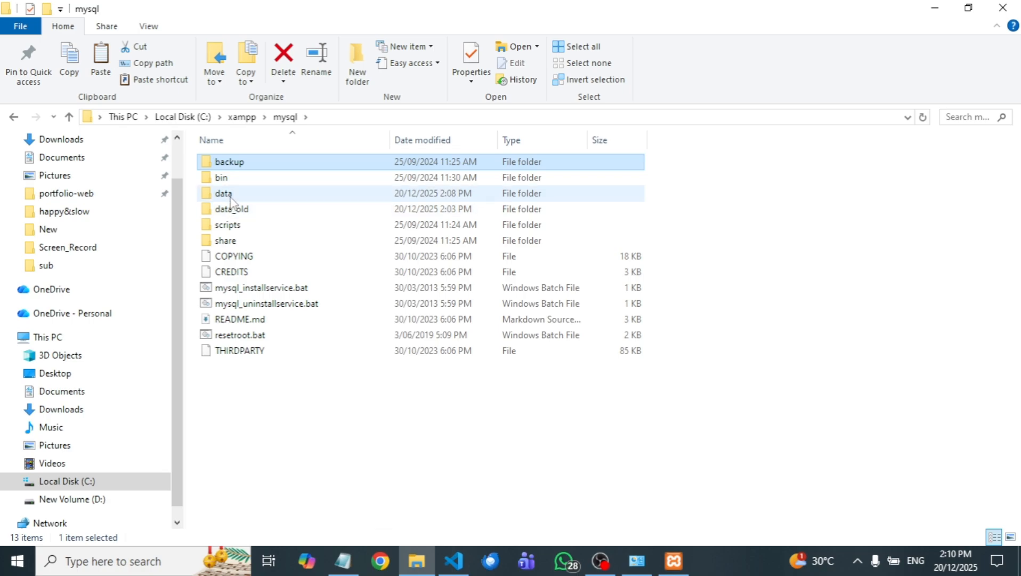
{"action": "double_click", "coordinate": [231, 201]}
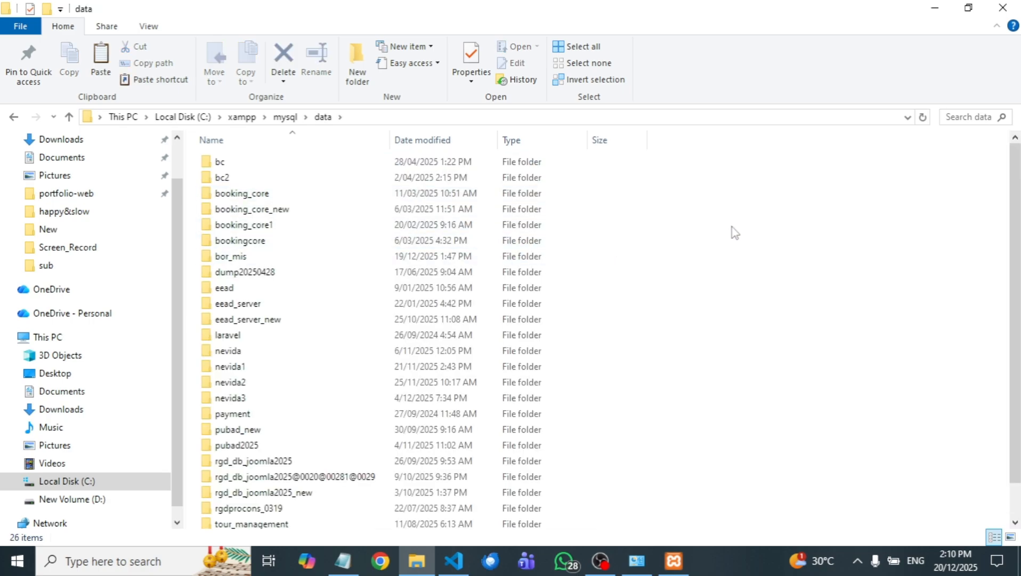
{"action": "right_click", "coordinate": [704, 214]}
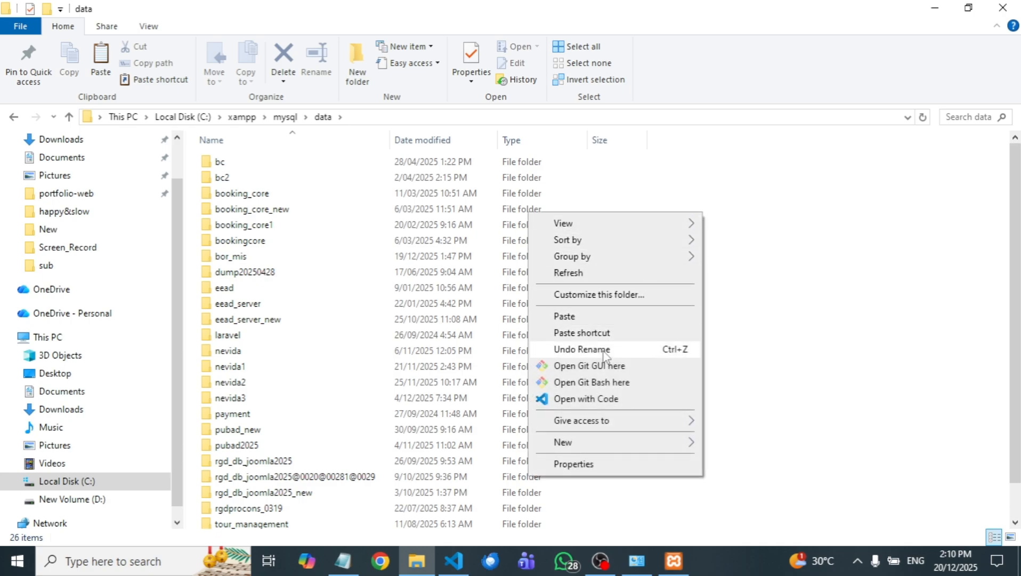
{"action": "left_click", "coordinate": [565, 317]}
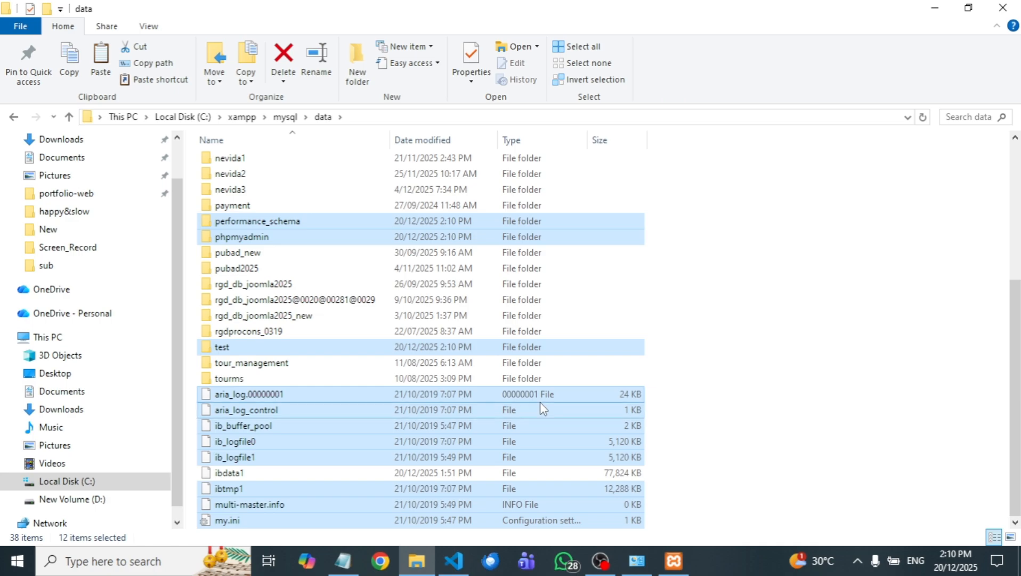
{"action": "scroll", "coordinate": [540, 406], "scroll_direction": "up", "scroll_amount": 5}
{"action": "scroll", "coordinate": [693, 352], "scroll_direction": "down", "scroll_amount": 2}
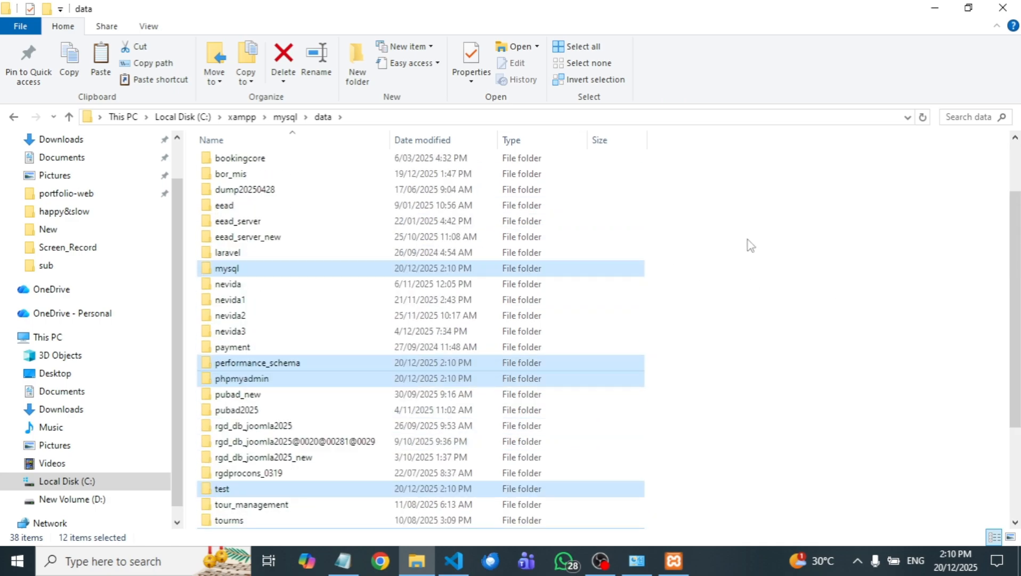
Switch to the XAMPP Control Panel and start the MySQL module
{"action": "left_click", "coordinate": [932, 14]}
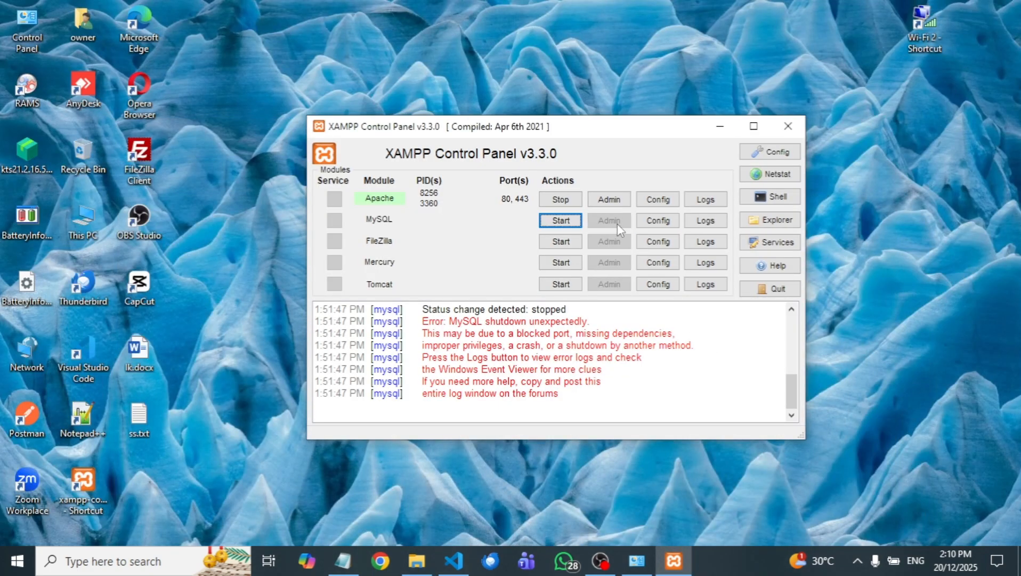
{"action": "left_click_drag", "start_coordinate": [626, 127], "coordinate": [596, 79]}
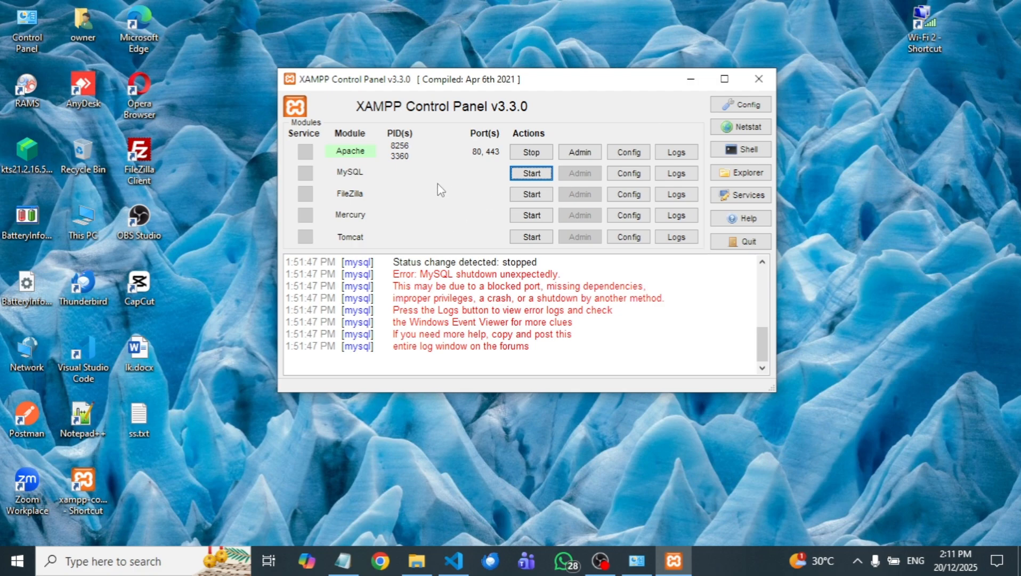
{"action": "left_click", "coordinate": [530, 174]}
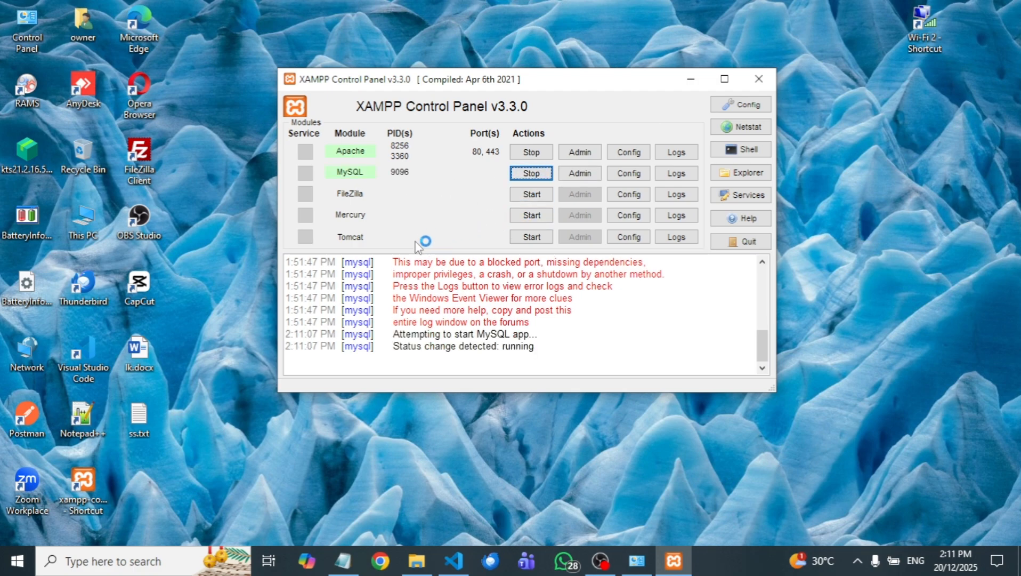